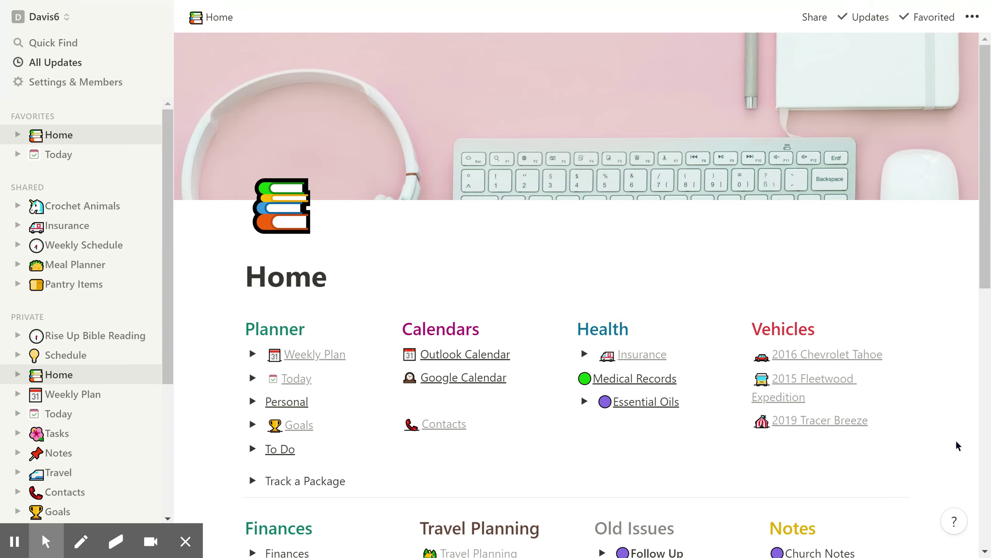
{"action": "scroll", "coordinate": [957, 446], "scroll_direction": "down", "scroll_amount": 1}
{"action": "scroll", "coordinate": [958, 446], "scroll_direction": "down", "scroll_amount": 3}
{"action": "scroll", "coordinate": [957, 446], "scroll_direction": "down", "scroll_amount": 1}
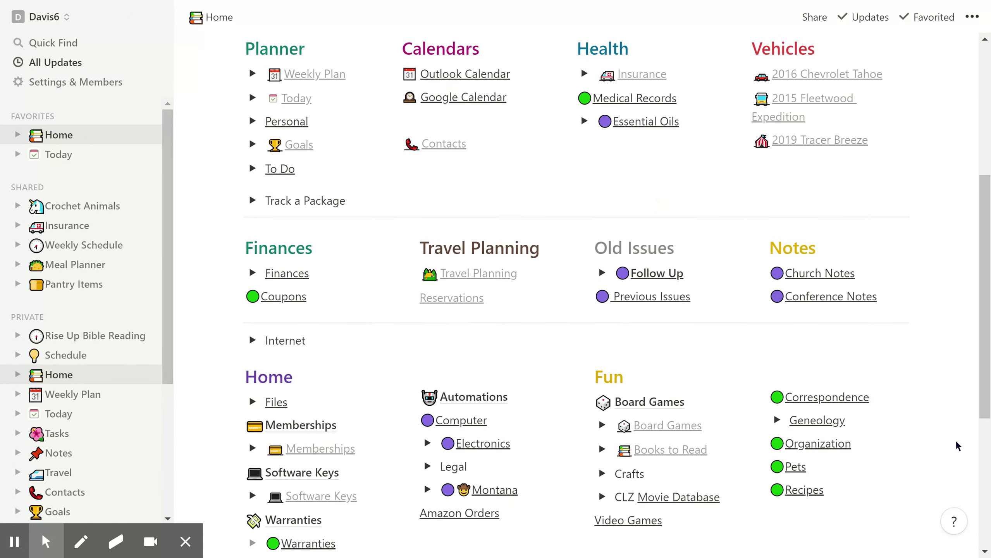
{"action": "scroll", "coordinate": [957, 445], "scroll_direction": "down", "scroll_amount": 3}
{"action": "scroll", "coordinate": [957, 446], "scroll_direction": "down", "scroll_amount": 1}
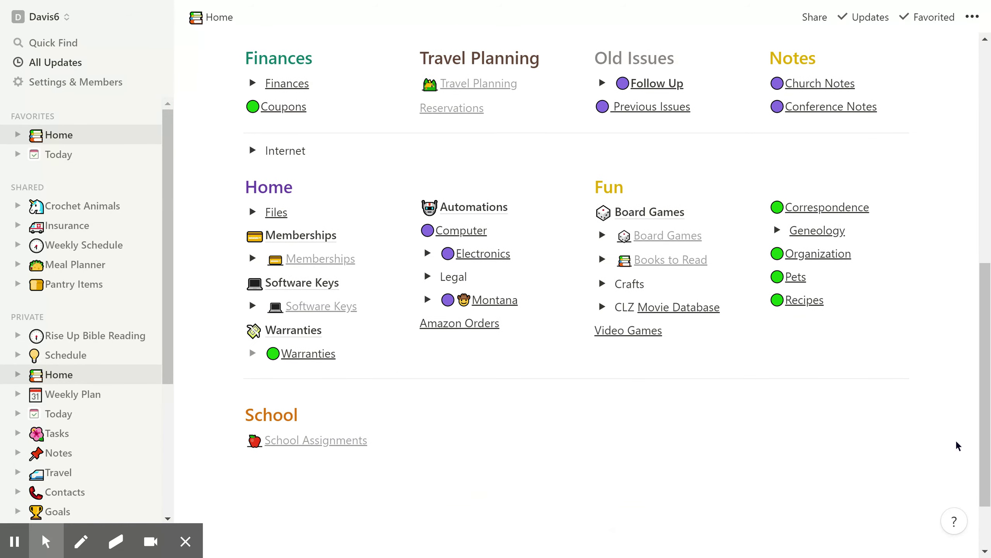
Expand the Internet toggle and show the Files page of the embedded start.me dashboard.
{"action": "left_click", "coordinate": [251, 152]}
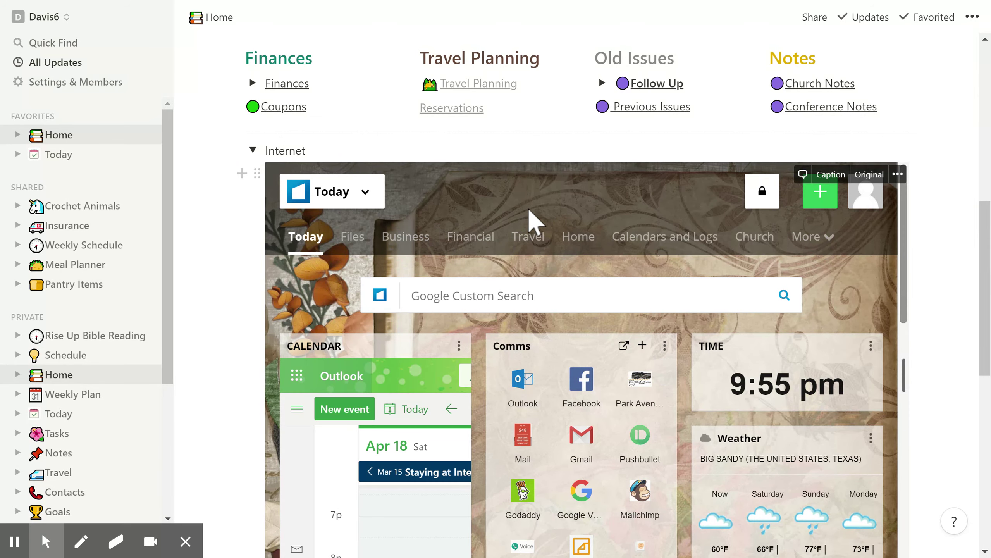
{"action": "scroll", "coordinate": [717, 334], "scroll_direction": "down", "scroll_amount": 1}
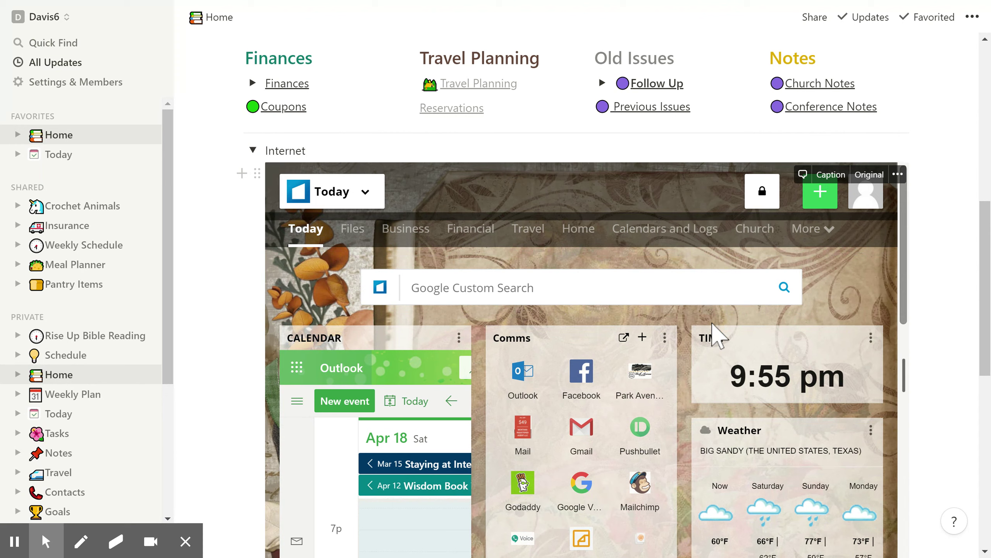
{"action": "scroll", "coordinate": [716, 334], "scroll_direction": "down", "scroll_amount": 2}
{"action": "scroll", "coordinate": [713, 332], "scroll_direction": "up", "scroll_amount": 2}
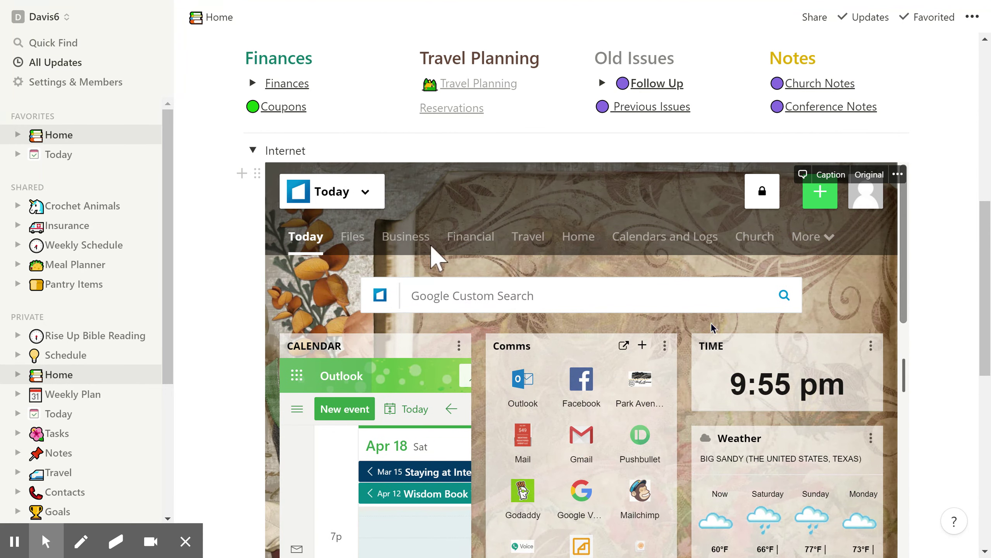
{"action": "left_click", "coordinate": [352, 237]}
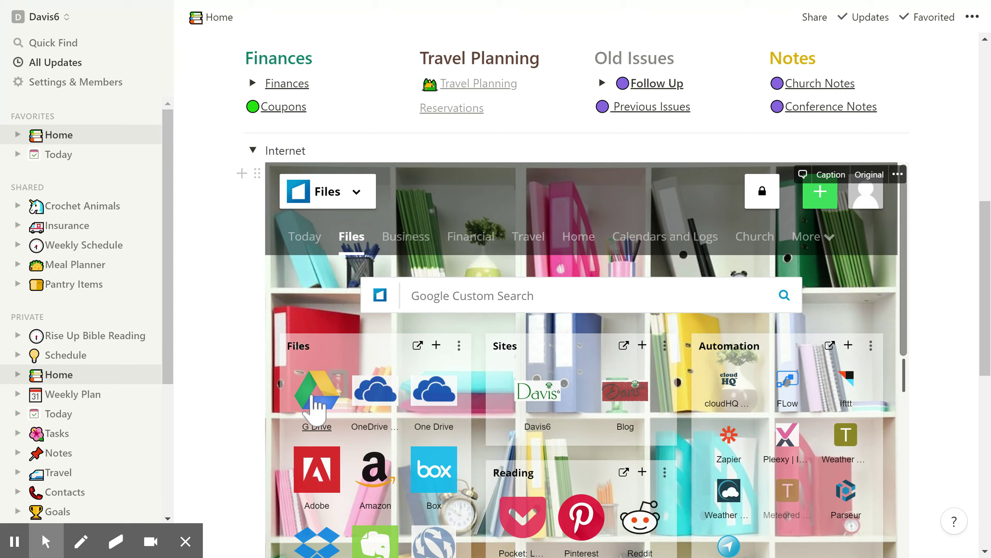
Put the start.me embed back on its Today page and collapse the Internet toggle.
{"action": "left_click", "coordinate": [315, 403]}
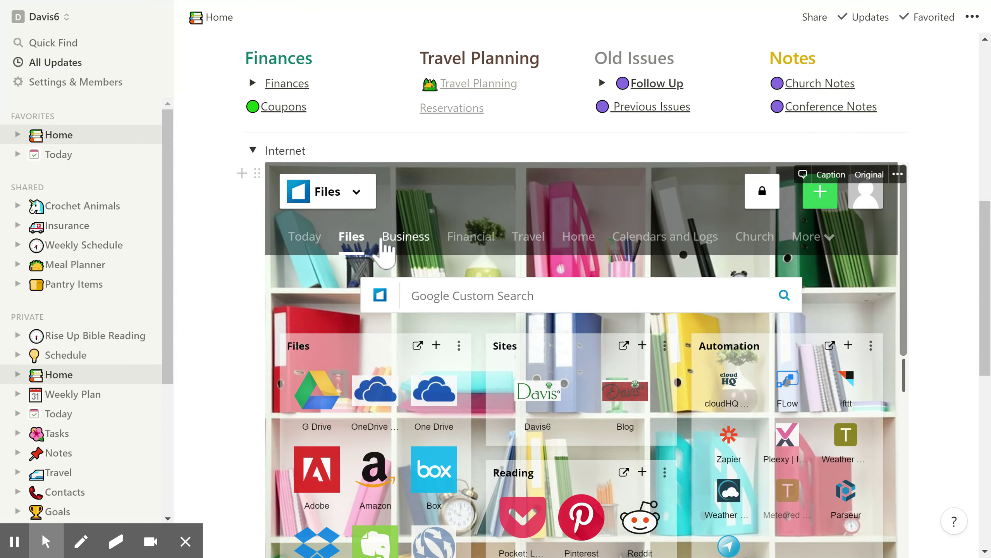
{"action": "left_click", "coordinate": [306, 238]}
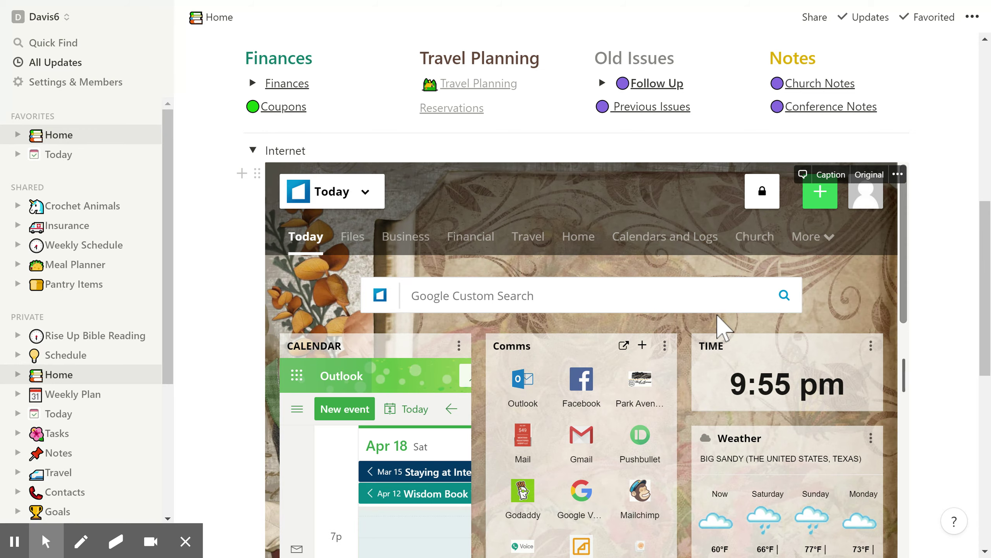
{"action": "scroll", "coordinate": [717, 314], "scroll_direction": "up", "scroll_amount": 3}
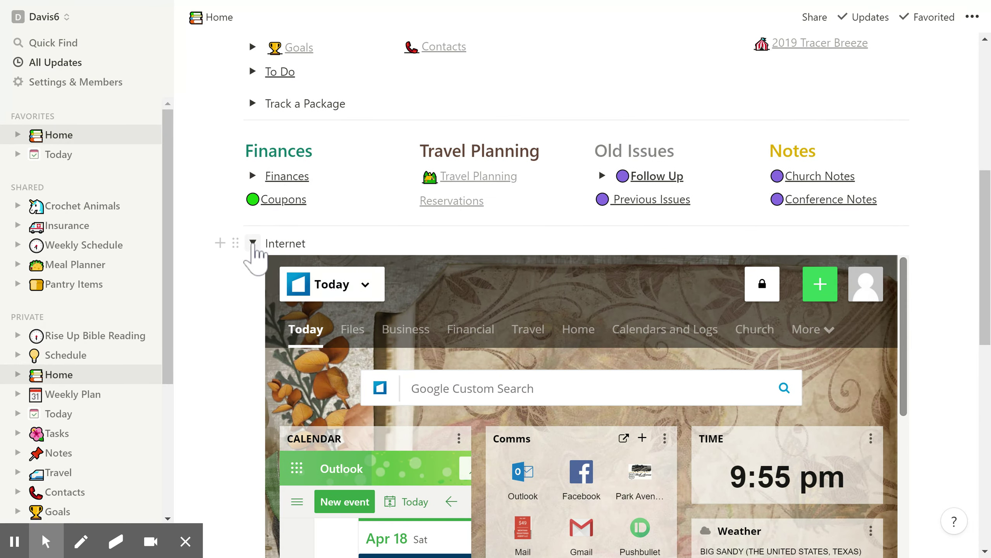
{"action": "left_click", "coordinate": [252, 243]}
{"action": "scroll", "coordinate": [566, 148], "scroll_direction": "up", "scroll_amount": 3}
{"action": "scroll", "coordinate": [569, 143], "scroll_direction": "up", "scroll_amount": 3}
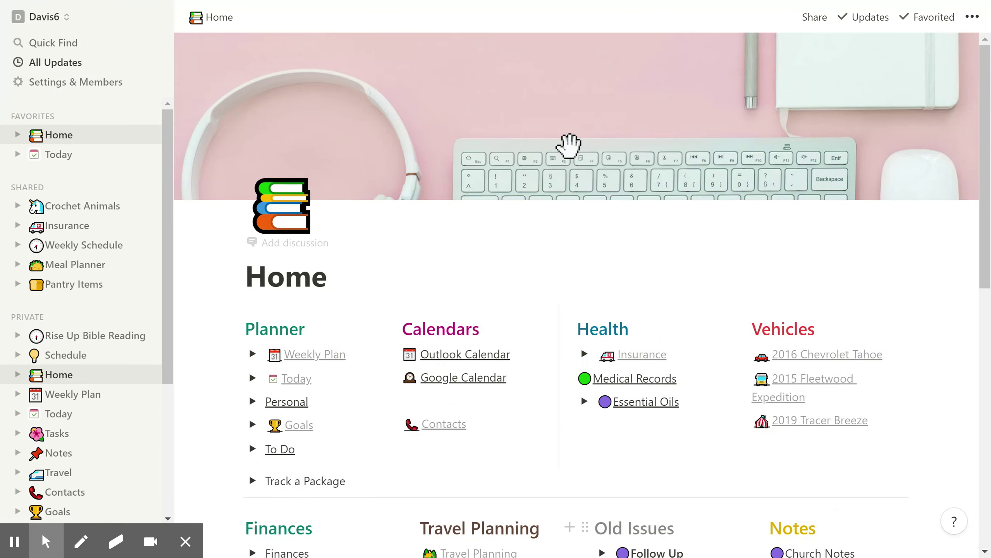